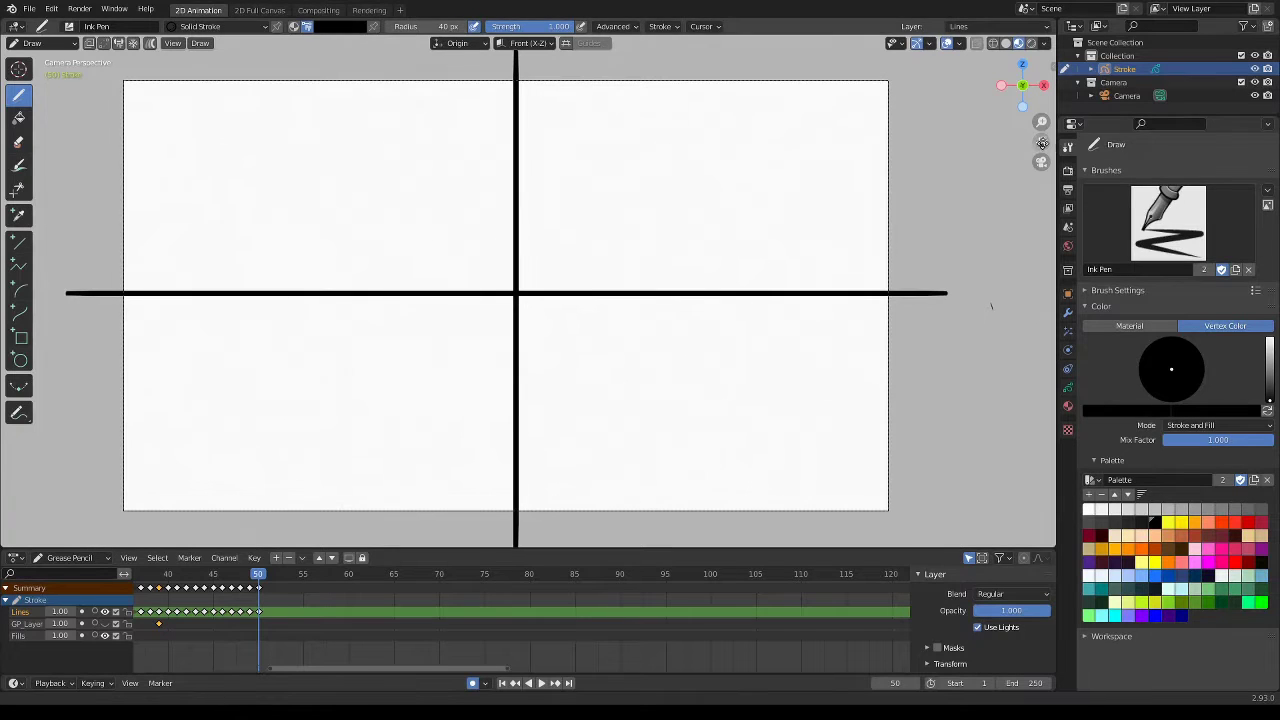
Sketch a figure seen from behind in the top-left panel, with head, back, shoulder and right arm.
{"action": "left_click_drag", "start_coordinate": [1041, 141], "coordinate": [1046, 139]}
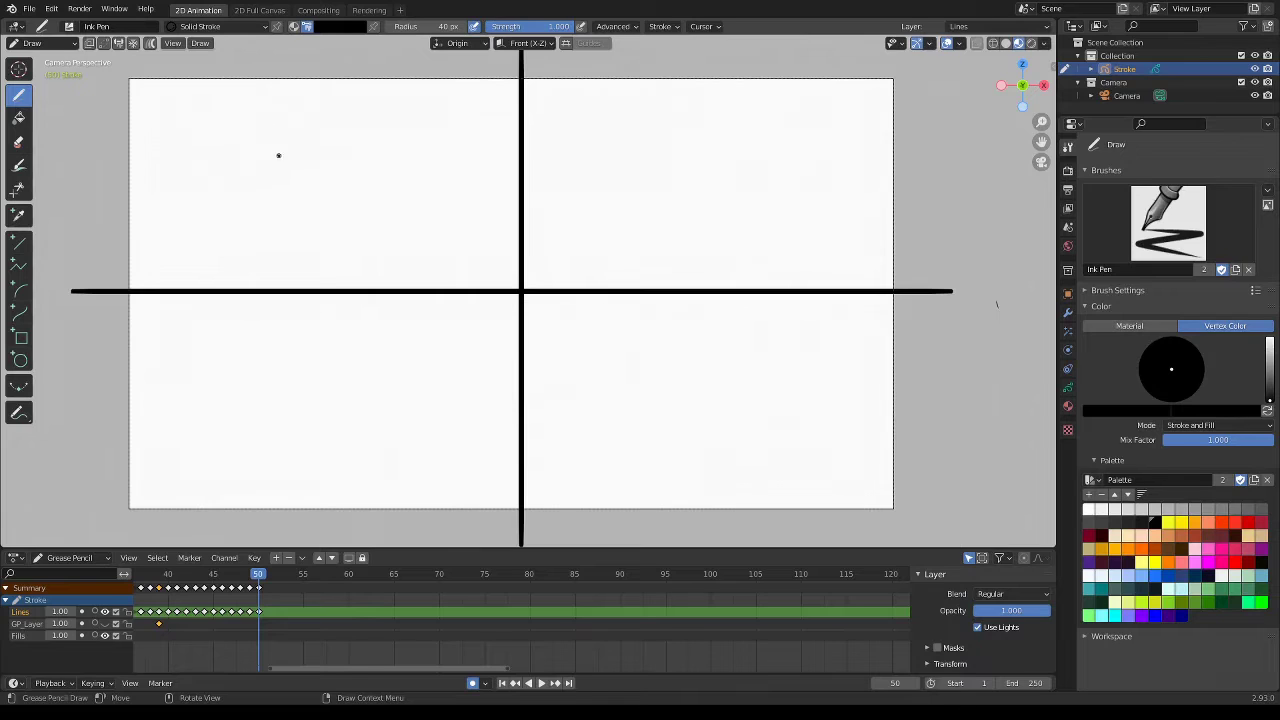
{"action": "mouse_move", "coordinate": [276, 175]}
{"action": "left_mouse_down"}
{"action": "mouse_move", "coordinate": [300, 141]}
{"action": "mouse_move", "coordinate": [320, 192]}
{"action": "mouse_move", "coordinate": [282, 198]}
{"action": "mouse_move", "coordinate": [316, 204]}
{"action": "mouse_move", "coordinate": [323, 258]}
{"action": "left_mouse_up"}
{"action": "left_click_drag", "start_coordinate": [261, 199], "coordinate": [281, 271]}
{"action": "mouse_move", "coordinate": [322, 206]}
{"action": "left_mouse_down"}
{"action": "mouse_move", "coordinate": [343, 267]}
{"action": "mouse_move", "coordinate": [277, 288]}
{"action": "mouse_move", "coordinate": [340, 278]}
{"action": "left_mouse_up"}
{"action": "mouse_move", "coordinate": [270, 190]}
{"action": "left_mouse_down"}
{"action": "mouse_move", "coordinate": [260, 199]}
{"action": "mouse_move", "coordinate": [278, 199]}
{"action": "mouse_move", "coordinate": [279, 180]}
{"action": "left_mouse_up"}
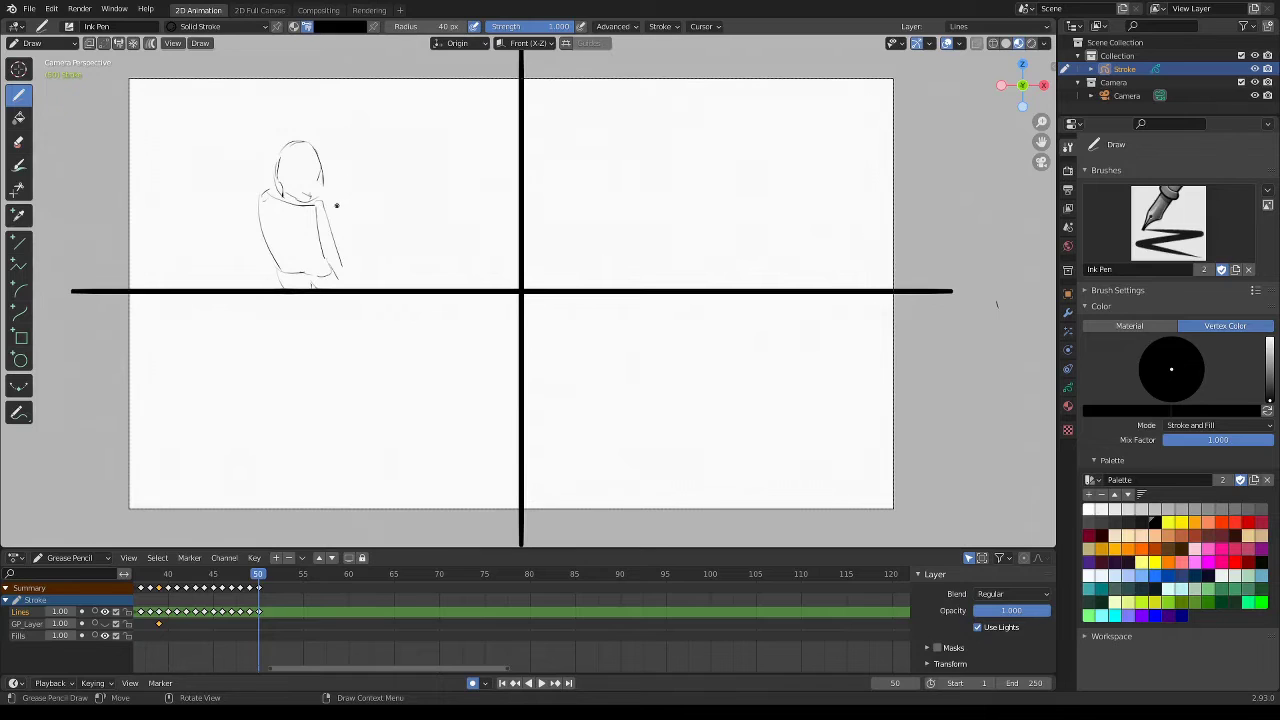
{"action": "mouse_move", "coordinate": [316, 208]}
{"action": "left_mouse_down"}
{"action": "mouse_move", "coordinate": [330, 264]}
{"action": "mouse_move", "coordinate": [356, 286]}
{"action": "left_mouse_up"}
{"action": "left_click_drag", "start_coordinate": [260, 194], "coordinate": [252, 254]}
Rough in a box-like shape with curved and inner lines right of the figure.
{"action": "left_click_drag", "start_coordinate": [338, 203], "coordinate": [395, 156]}
{"action": "left_click_drag", "start_coordinate": [377, 64], "coordinate": [401, 144]}
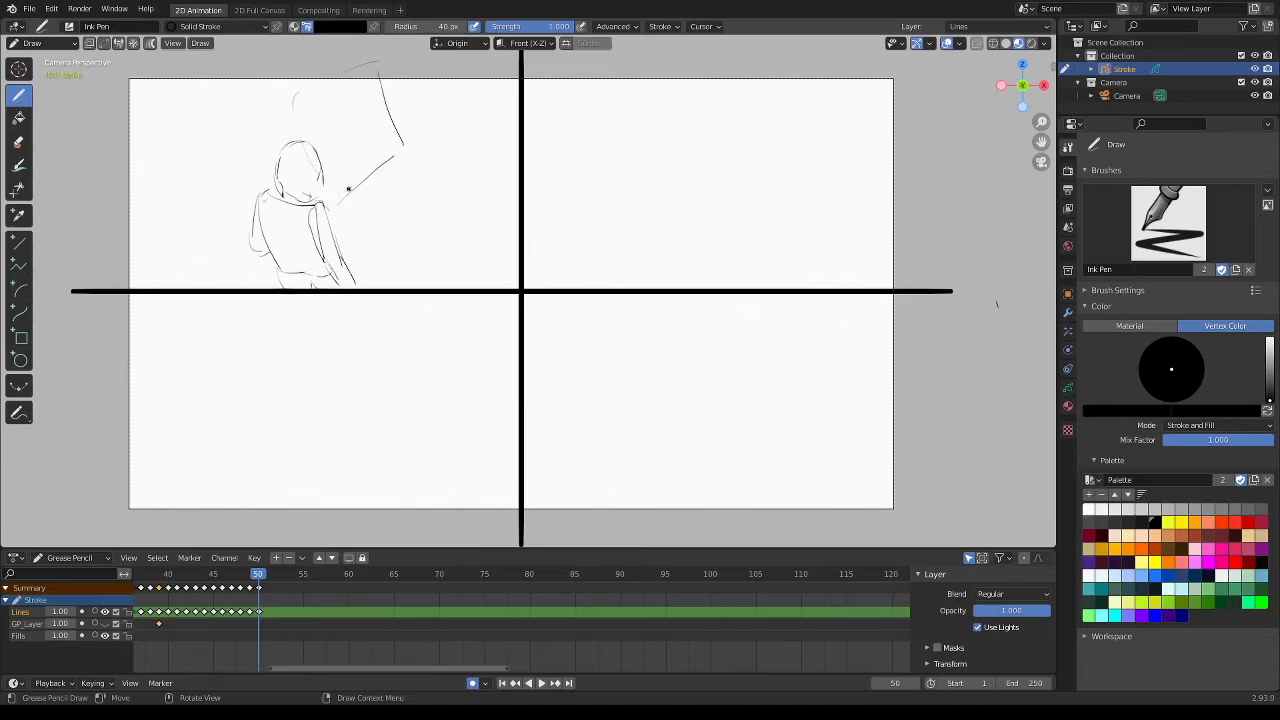
{"action": "mouse_move", "coordinate": [357, 240]}
{"action": "left_mouse_down"}
{"action": "mouse_move", "coordinate": [401, 251]}
{"action": "mouse_move", "coordinate": [462, 172]}
{"action": "mouse_move", "coordinate": [402, 150]}
{"action": "left_mouse_up"}
{"action": "mouse_move", "coordinate": [345, 199]}
{"action": "left_mouse_down"}
{"action": "mouse_move", "coordinate": [412, 218]}
{"action": "mouse_move", "coordinate": [410, 264]}
{"action": "left_mouse_up"}
Sketch the second figure's head, back, lap and knee beside the first figure.
{"action": "left_click_drag", "start_coordinate": [440, 114], "coordinate": [387, 180]}
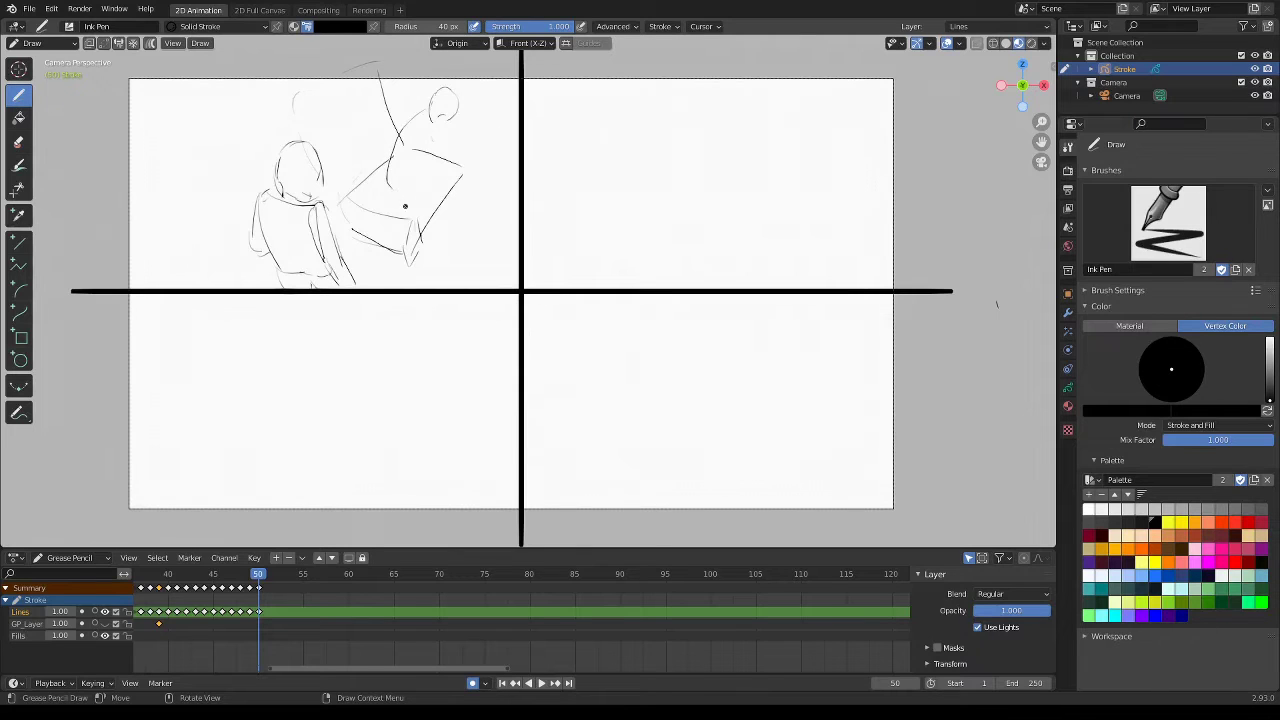
{"action": "left_click_drag", "start_coordinate": [443, 125], "coordinate": [435, 168]}
{"action": "mouse_move", "coordinate": [396, 194]}
{"action": "left_mouse_down"}
{"action": "mouse_move", "coordinate": [451, 210]}
{"action": "mouse_move", "coordinate": [445, 247]}
{"action": "left_mouse_up"}
{"action": "mouse_move", "coordinate": [435, 183]}
{"action": "left_mouse_down"}
{"action": "mouse_move", "coordinate": [463, 178]}
{"action": "mouse_move", "coordinate": [468, 224]}
{"action": "left_mouse_up"}
Rough in the chair and its back, then add chest, arm and lap lines to the seated figure.
{"action": "mouse_move", "coordinate": [399, 198]}
{"action": "left_mouse_down"}
{"action": "mouse_move", "coordinate": [436, 220]}
{"action": "mouse_move", "coordinate": [440, 204]}
{"action": "mouse_move", "coordinate": [437, 256]}
{"action": "mouse_move", "coordinate": [461, 271]}
{"action": "left_mouse_up"}
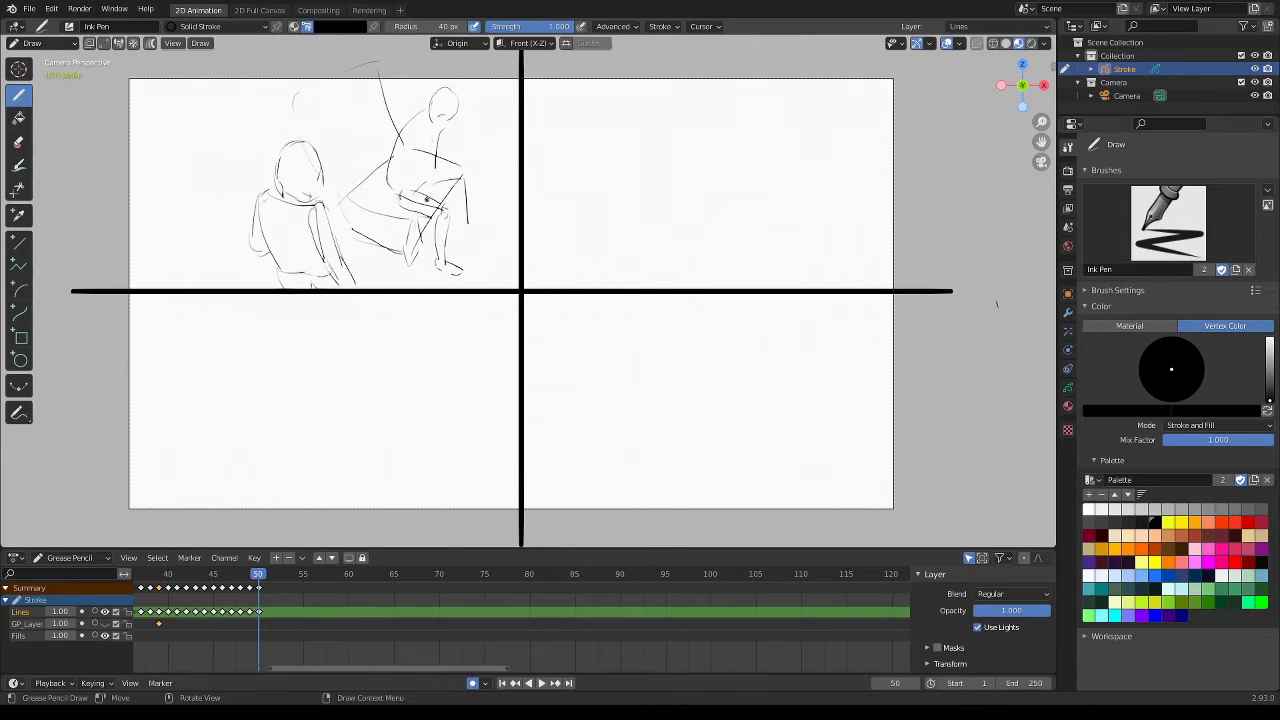
{"action": "mouse_move", "coordinate": [462, 178]}
{"action": "left_mouse_down"}
{"action": "mouse_move", "coordinate": [457, 218]}
{"action": "mouse_move", "coordinate": [483, 229]}
{"action": "mouse_move", "coordinate": [456, 196]}
{"action": "left_mouse_up"}
{"action": "mouse_move", "coordinate": [416, 135]}
{"action": "left_mouse_down"}
{"action": "mouse_move", "coordinate": [414, 155]}
{"action": "mouse_move", "coordinate": [424, 164]}
{"action": "mouse_move", "coordinate": [431, 145]}
{"action": "mouse_move", "coordinate": [439, 160]}
{"action": "left_mouse_up"}
{"action": "left_click_drag", "start_coordinate": [444, 140], "coordinate": [444, 162]}
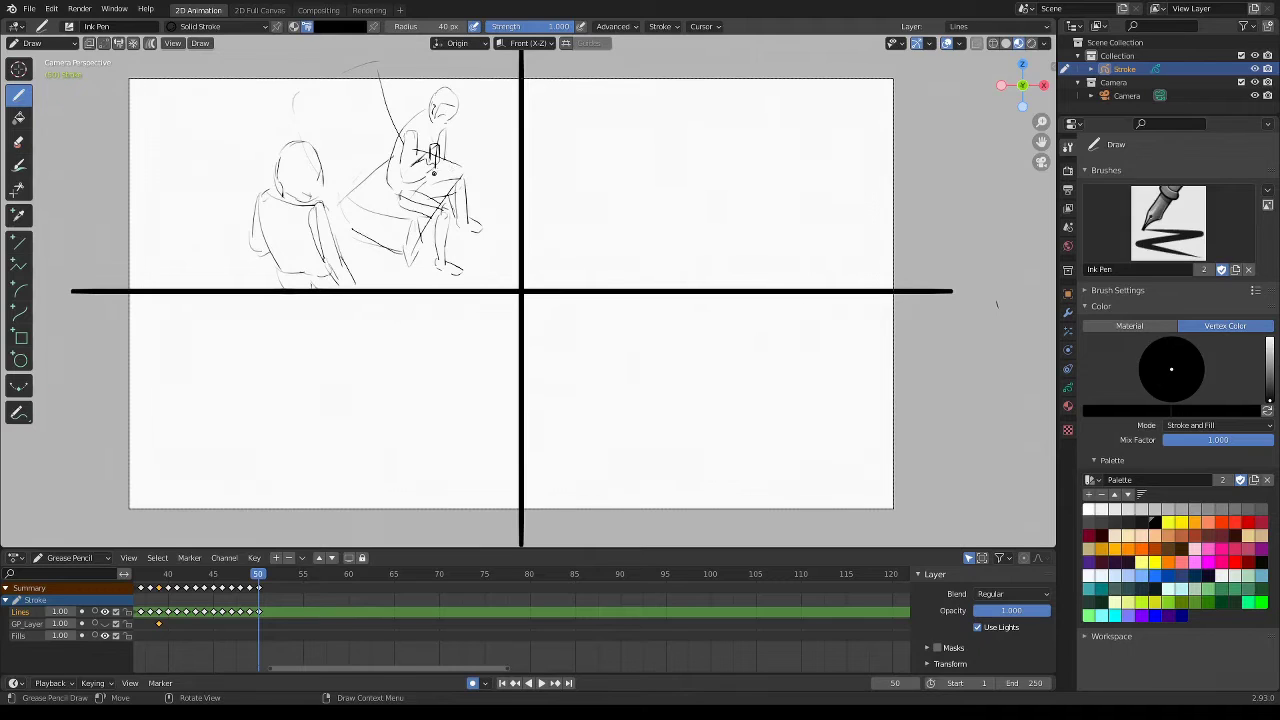
{"action": "left_click_drag", "start_coordinate": [458, 175], "coordinate": [385, 205]}
Sketch a standing figure at the panel's left with body, arms, legs, shoulder and head.
{"action": "mouse_move", "coordinate": [183, 94]}
{"action": "left_mouse_down"}
{"action": "mouse_move", "coordinate": [186, 106]}
{"action": "mouse_move", "coordinate": [220, 94]}
{"action": "mouse_move", "coordinate": [182, 130]}
{"action": "left_mouse_up"}
{"action": "mouse_move", "coordinate": [228, 93]}
{"action": "left_mouse_down"}
{"action": "mouse_move", "coordinate": [225, 158]}
{"action": "mouse_move", "coordinate": [198, 180]}
{"action": "mouse_move", "coordinate": [208, 268]}
{"action": "left_mouse_up"}
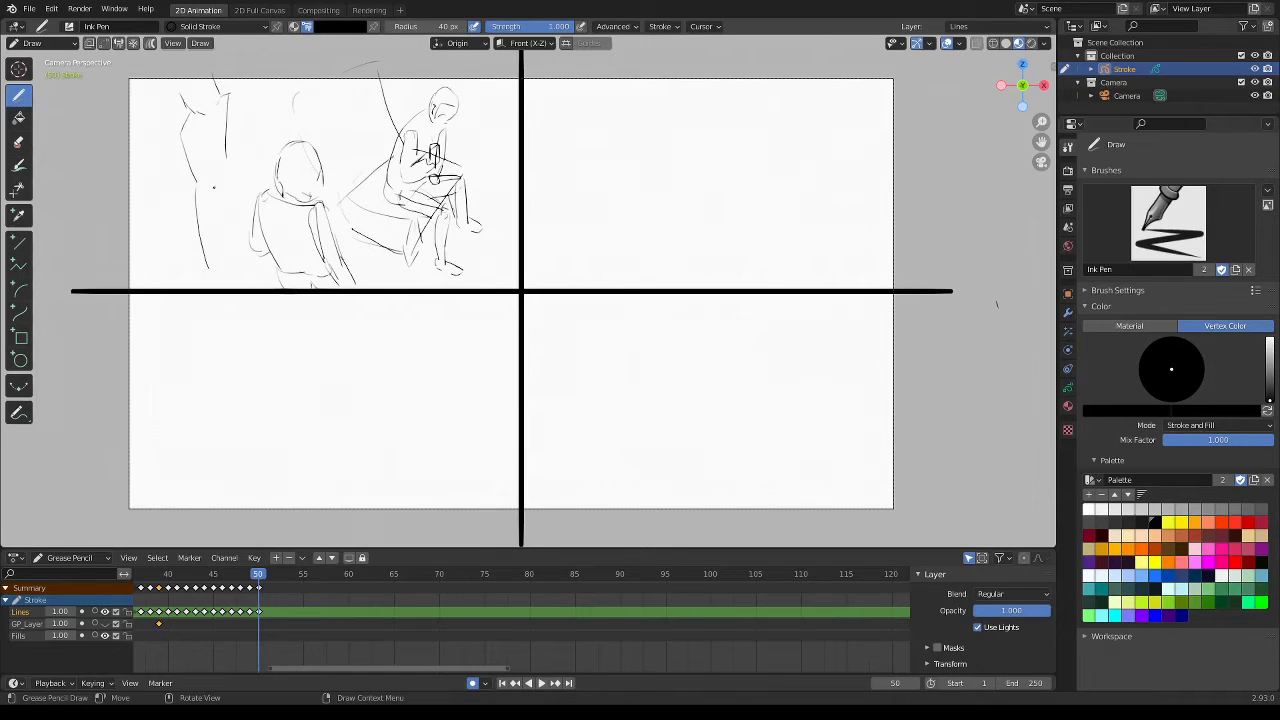
{"action": "left_click_drag", "start_coordinate": [213, 190], "coordinate": [214, 262]}
{"action": "left_click_drag", "start_coordinate": [226, 150], "coordinate": [244, 255]}
{"action": "left_click_drag", "start_coordinate": [224, 200], "coordinate": [231, 254]}
{"action": "left_click_drag", "start_coordinate": [190, 106], "coordinate": [175, 88]}
{"action": "mouse_move", "coordinate": [190, 142]}
{"action": "left_mouse_down"}
{"action": "mouse_move", "coordinate": [196, 178]}
{"action": "mouse_move", "coordinate": [185, 178]}
{"action": "mouse_move", "coordinate": [200, 178]}
{"action": "left_mouse_up"}
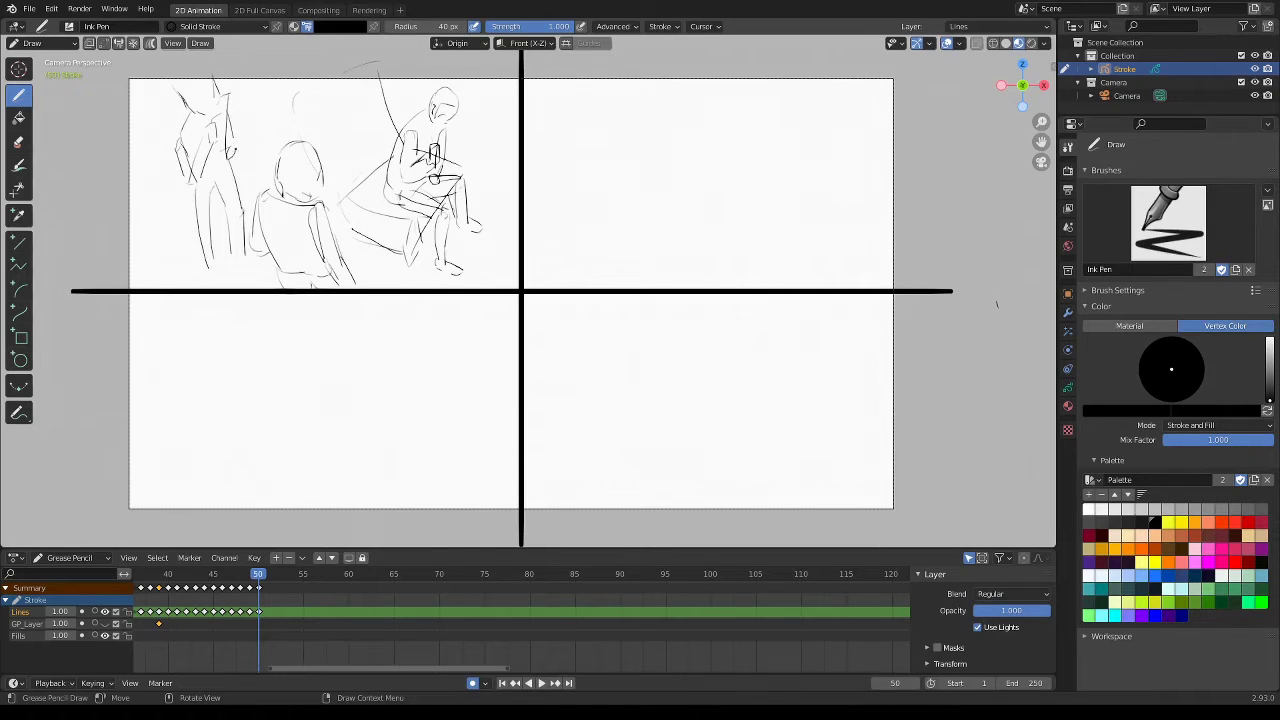
{"action": "left_click_drag", "start_coordinate": [230, 94], "coordinate": [236, 136]}
{"action": "mouse_move", "coordinate": [216, 228]}
{"action": "left_mouse_down"}
{"action": "mouse_move", "coordinate": [212, 274]}
{"action": "mouse_move", "coordinate": [237, 269]}
{"action": "left_mouse_up"}
{"action": "left_click_drag", "start_coordinate": [177, 92], "coordinate": [184, 104]}
Add extra strokes around the scene and detail lines on the seated figure.
{"action": "left_click_drag", "start_coordinate": [212, 76], "coordinate": [177, 80]}
{"action": "left_click_drag", "start_coordinate": [381, 236], "coordinate": [350, 228]}
{"action": "left_click_drag", "start_coordinate": [135, 109], "coordinate": [176, 133]}
{"action": "left_click_drag", "start_coordinate": [303, 83], "coordinate": [307, 140]}
{"action": "left_click_drag", "start_coordinate": [368, 200], "coordinate": [386, 208]}
{"action": "left_click_drag", "start_coordinate": [446, 152], "coordinate": [474, 138]}
{"action": "left_click_drag", "start_coordinate": [402, 88], "coordinate": [396, 116]}
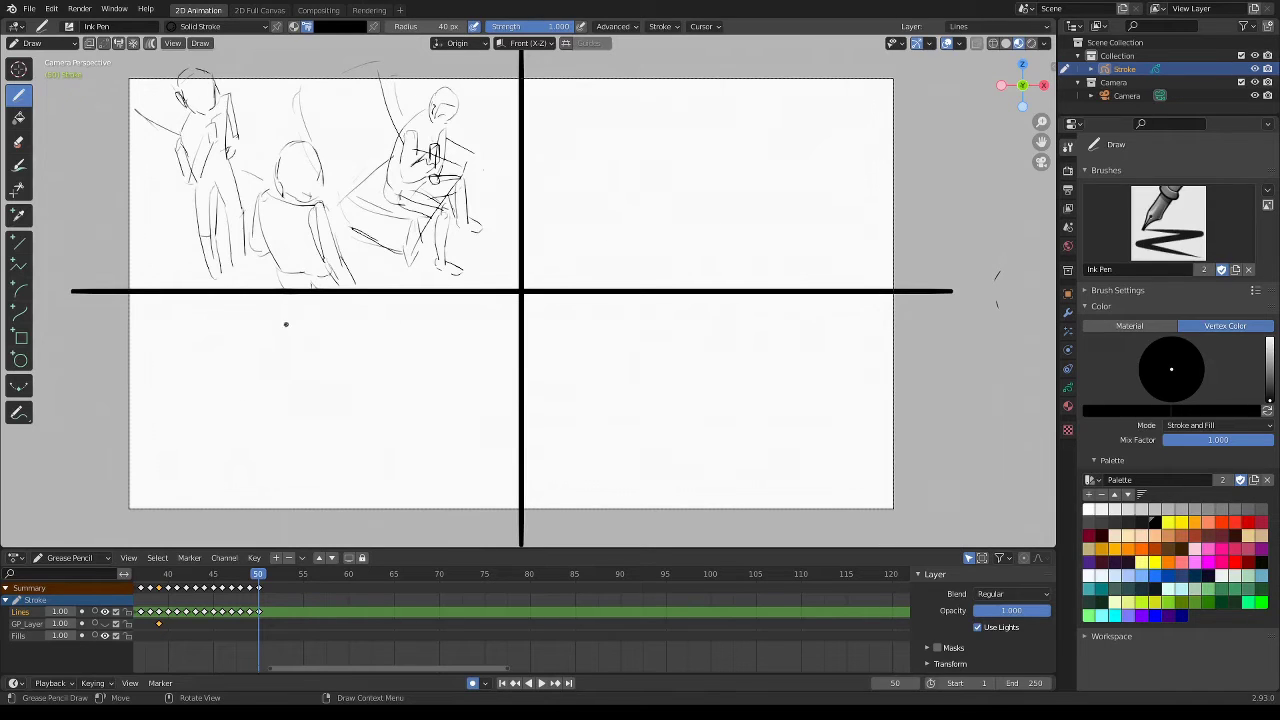
Draw a head-and-shoulders figure from behind in the lower-left panel, including neck and ear.
{"action": "mouse_move", "coordinate": [273, 362]}
{"action": "left_mouse_down"}
{"action": "mouse_move", "coordinate": [337, 364]}
{"action": "mouse_move", "coordinate": [319, 416]}
{"action": "mouse_move", "coordinate": [240, 404]}
{"action": "mouse_move", "coordinate": [252, 490]}
{"action": "left_mouse_up"}
{"action": "mouse_move", "coordinate": [319, 416]}
{"action": "left_mouse_down"}
{"action": "mouse_move", "coordinate": [346, 424]}
{"action": "mouse_move", "coordinate": [347, 486]}
{"action": "left_mouse_up"}
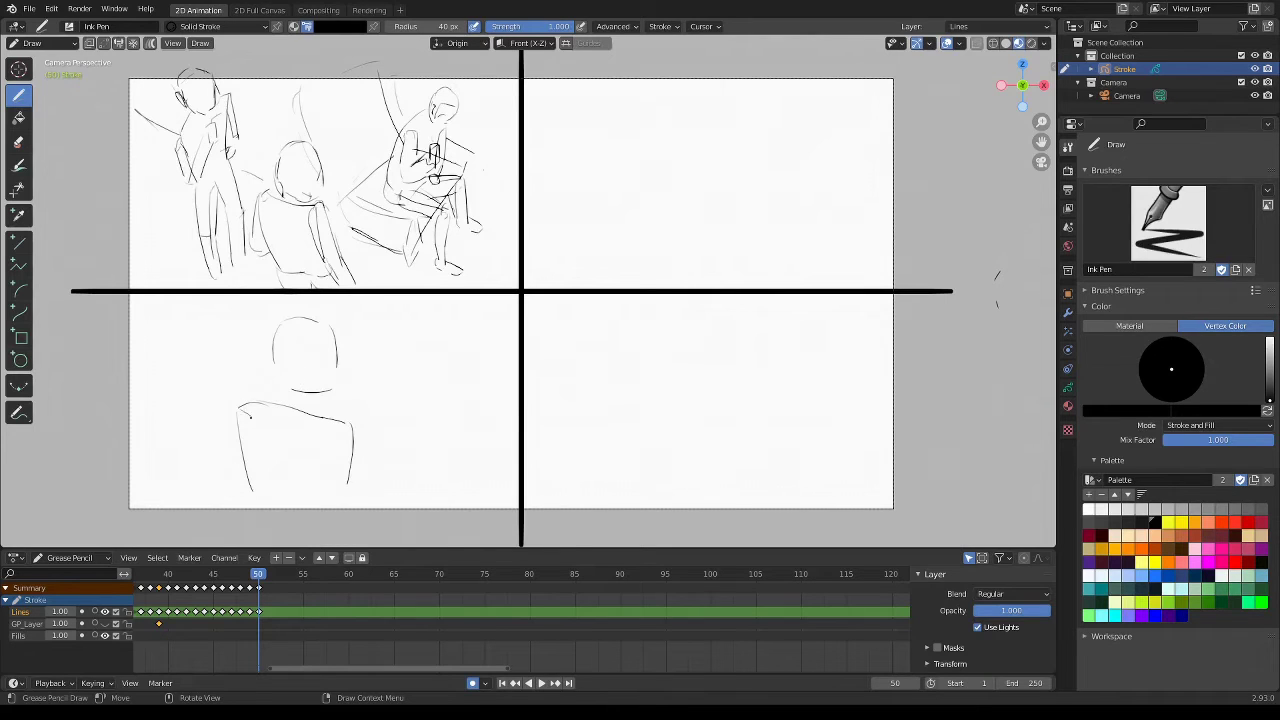
{"action": "mouse_move", "coordinate": [256, 426]}
{"action": "left_mouse_down"}
{"action": "mouse_move", "coordinate": [255, 452]}
{"action": "mouse_move", "coordinate": [192, 507]}
{"action": "left_mouse_up"}
{"action": "left_click_drag", "start_coordinate": [273, 393], "coordinate": [253, 405]}
{"action": "left_click_drag", "start_coordinate": [305, 343], "coordinate": [302, 361]}
{"action": "left_click_drag", "start_coordinate": [337, 350], "coordinate": [334, 378]}
Start a smaller figure to the right with its head, shoulder and left side.
{"action": "mouse_move", "coordinate": [488, 334]}
{"action": "left_mouse_down"}
{"action": "mouse_move", "coordinate": [471, 378]}
{"action": "mouse_move", "coordinate": [506, 354]}
{"action": "mouse_move", "coordinate": [478, 391]}
{"action": "mouse_move", "coordinate": [505, 393]}
{"action": "mouse_move", "coordinate": [478, 400]}
{"action": "mouse_move", "coordinate": [466, 425]}
{"action": "left_mouse_up"}
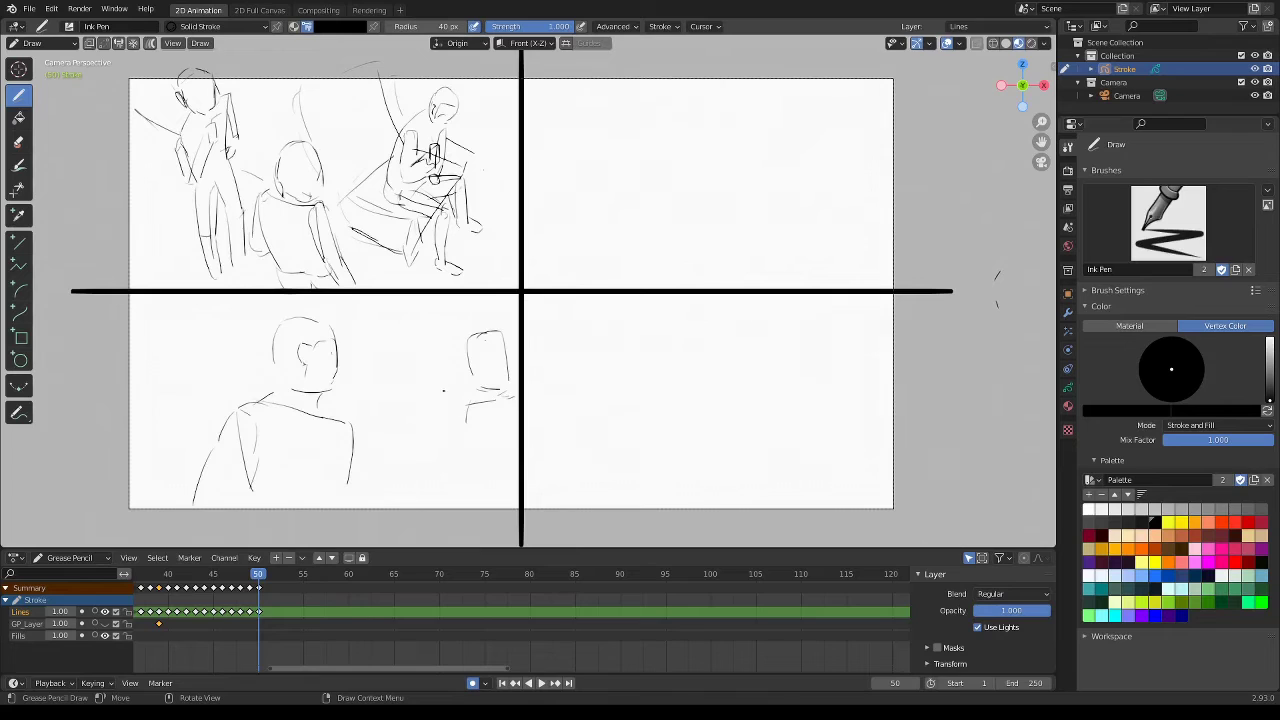
{"action": "mouse_move", "coordinate": [431, 383]}
{"action": "left_mouse_down"}
{"action": "mouse_move", "coordinate": [440, 410]}
{"action": "mouse_move", "coordinate": [431, 385]}
{"action": "mouse_move", "coordinate": [421, 424]}
{"action": "mouse_move", "coordinate": [437, 446]}
{"action": "left_mouse_up"}
{"action": "mouse_move", "coordinate": [431, 394]}
{"action": "left_mouse_down"}
{"action": "mouse_move", "coordinate": [425, 464]}
{"action": "mouse_move", "coordinate": [443, 467]}
{"action": "mouse_move", "coordinate": [441, 481]}
{"action": "left_mouse_up"}
Sketch the small figure's legs and refine the outline of its head.
{"action": "mouse_move", "coordinate": [446, 402]}
{"action": "left_mouse_down"}
{"action": "mouse_move", "coordinate": [458, 448]}
{"action": "mouse_move", "coordinate": [499, 466]}
{"action": "mouse_move", "coordinate": [482, 512]}
{"action": "left_mouse_up"}
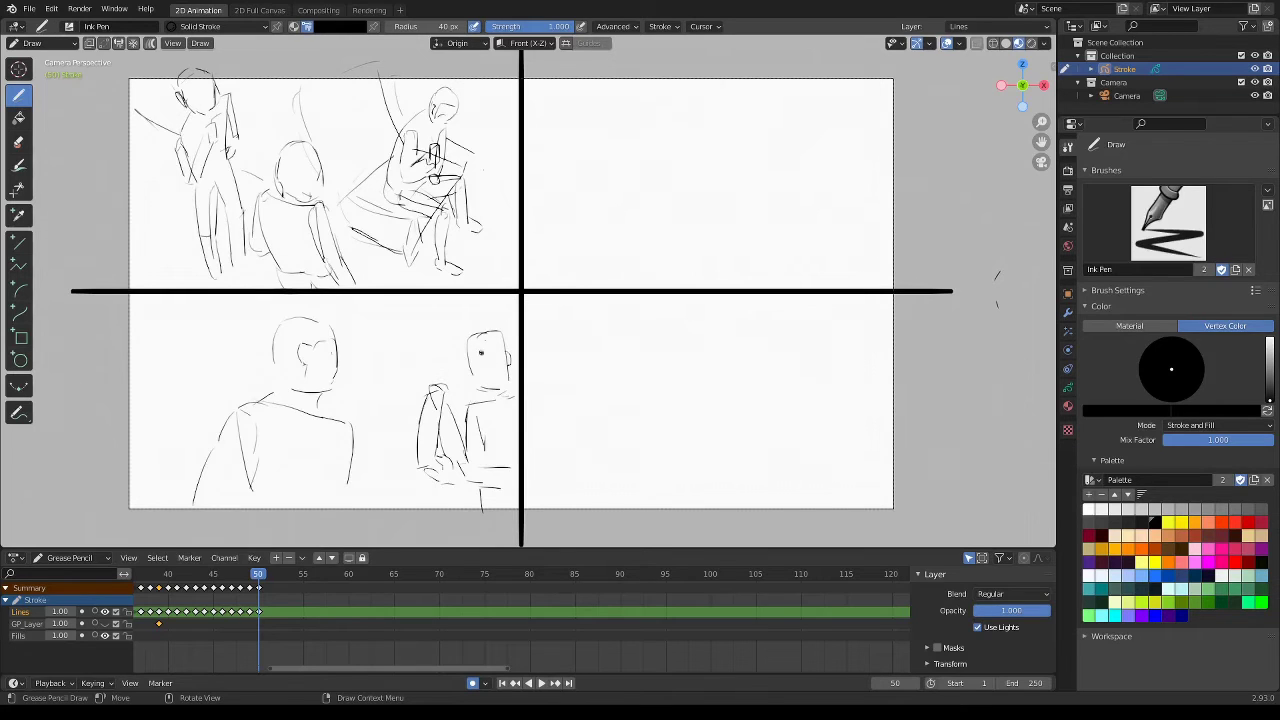
{"action": "mouse_move", "coordinate": [468, 338]}
{"action": "left_mouse_down"}
{"action": "mouse_move", "coordinate": [505, 329]}
{"action": "mouse_move", "coordinate": [516, 377]}
{"action": "left_mouse_up"}
{"action": "mouse_move", "coordinate": [468, 340]}
{"action": "left_mouse_down"}
{"action": "mouse_move", "coordinate": [466, 386]}
{"action": "mouse_move", "coordinate": [508, 376]}
{"action": "left_mouse_up"}
{"action": "left_click_drag", "start_coordinate": [468, 331], "coordinate": [514, 327]}
Draw horizontal background lines across the lower-left panel and reinforce the larger figure's right side.
{"action": "left_click_drag", "start_coordinate": [452, 354], "coordinate": [394, 351]}
{"action": "left_click_drag", "start_coordinate": [152, 354], "coordinate": [272, 360]}
{"action": "left_click_drag", "start_coordinate": [446, 355], "coordinate": [358, 350]}
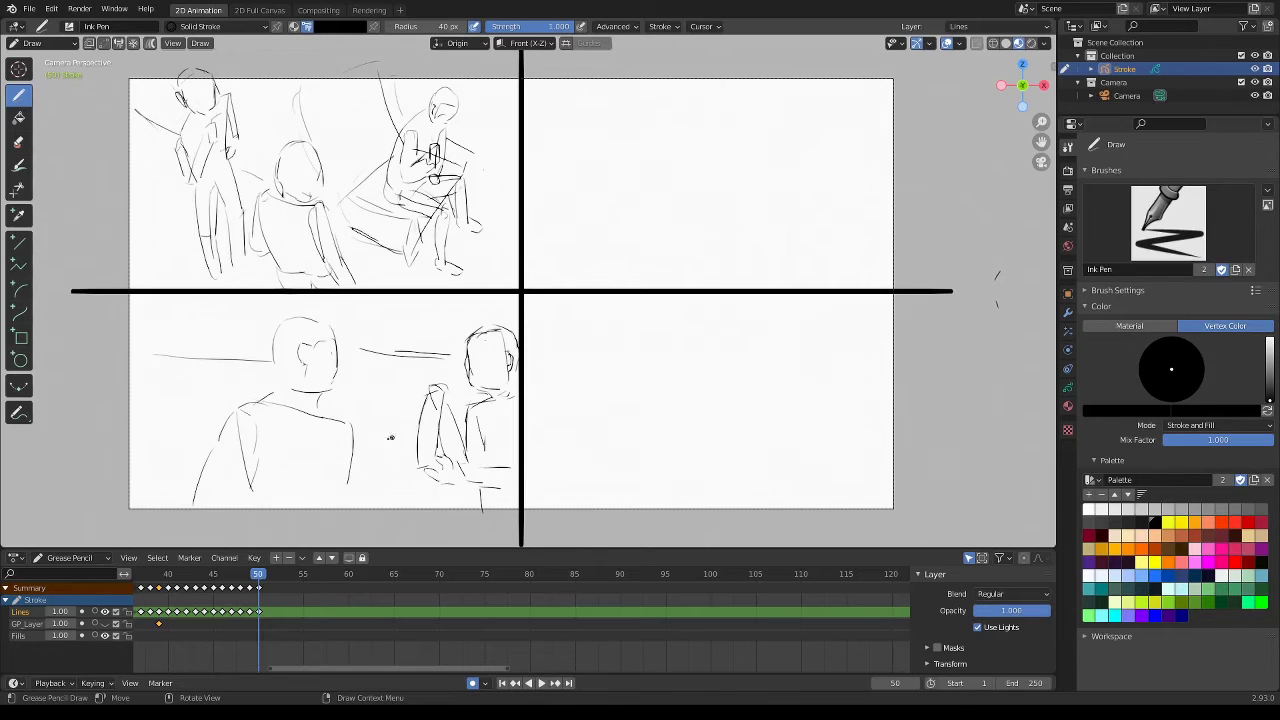
{"action": "left_click_drag", "start_coordinate": [353, 424], "coordinate": [362, 492]}
{"action": "left_click_drag", "start_coordinate": [1041, 141], "coordinate": [1032, 144]}
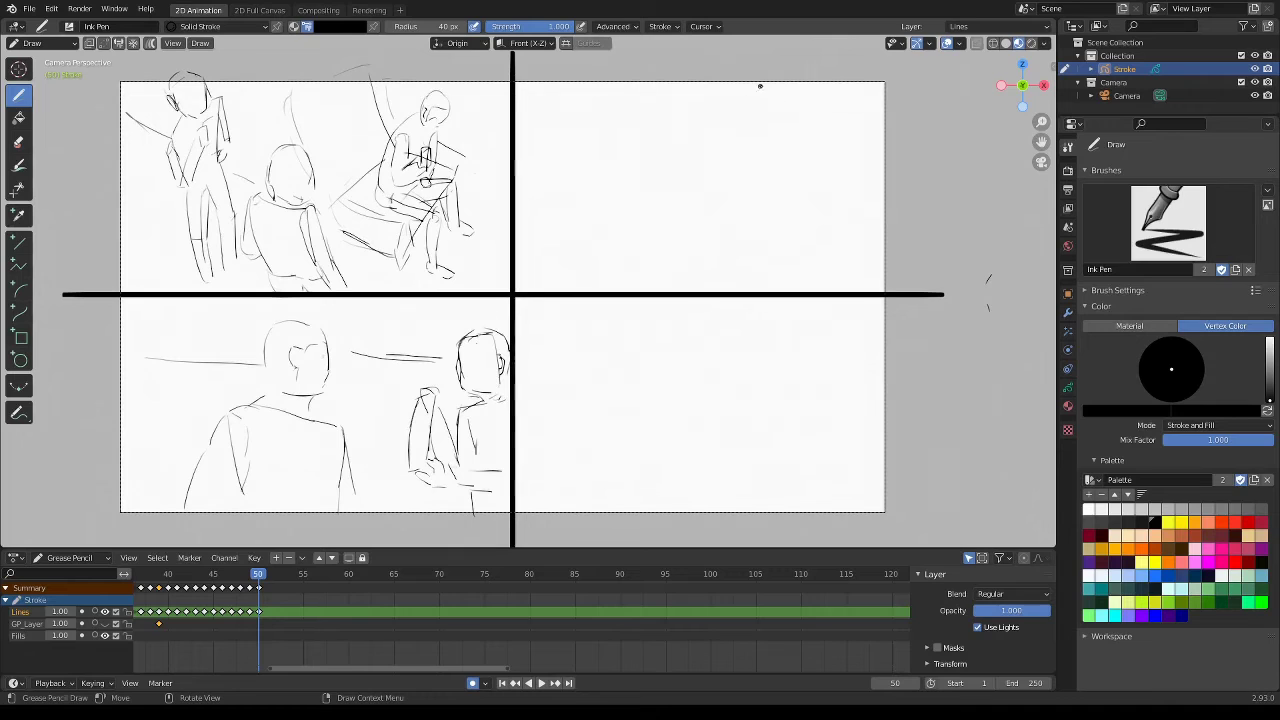
Draw the head outline, curved back line, chin and neck in the upper-right panel.
{"action": "mouse_move", "coordinate": [705, 87]}
{"action": "left_mouse_down"}
{"action": "mouse_move", "coordinate": [707, 164]}
{"action": "mouse_move", "coordinate": [742, 183]}
{"action": "left_mouse_up"}
{"action": "mouse_move", "coordinate": [772, 72]}
{"action": "left_mouse_down"}
{"action": "mouse_move", "coordinate": [795, 105]}
{"action": "mouse_move", "coordinate": [788, 166]}
{"action": "mouse_move", "coordinate": [740, 185]}
{"action": "left_mouse_up"}
{"action": "mouse_move", "coordinate": [678, 127]}
{"action": "left_mouse_down"}
{"action": "mouse_move", "coordinate": [674, 162]}
{"action": "mouse_move", "coordinate": [713, 256]}
{"action": "left_mouse_up"}
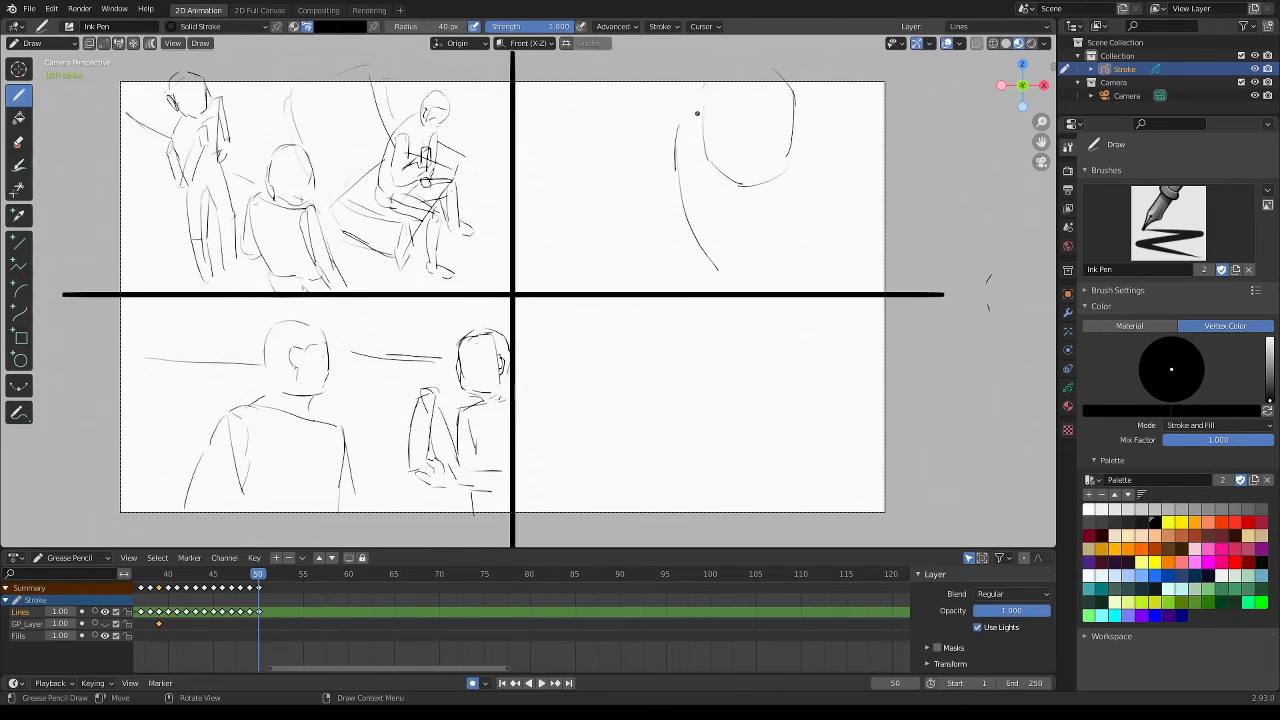
{"action": "mouse_move", "coordinate": [688, 110]}
{"action": "left_mouse_down"}
{"action": "mouse_move", "coordinate": [594, 158]}
{"action": "mouse_move", "coordinate": [560, 199]}
{"action": "mouse_move", "coordinate": [552, 289]}
{"action": "left_mouse_up"}
{"action": "left_click_drag", "start_coordinate": [766, 185], "coordinate": [738, 194]}
{"action": "left_click_drag", "start_coordinate": [736, 192], "coordinate": [747, 268]}
Sketch the figure's arm and hand with accompanying strokes.
{"action": "left_click_drag", "start_coordinate": [713, 281], "coordinate": [733, 285]}
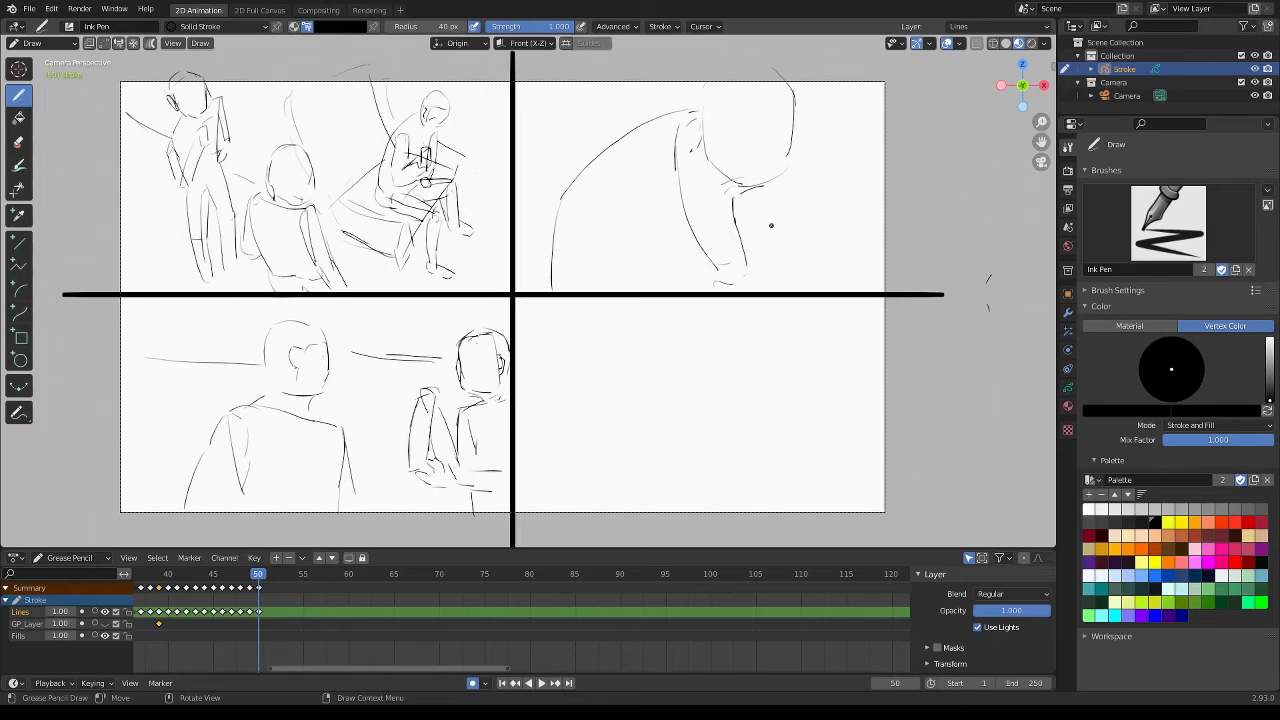
{"action": "mouse_move", "coordinate": [752, 198]}
{"action": "left_mouse_down"}
{"action": "mouse_move", "coordinate": [777, 226]}
{"action": "mouse_move", "coordinate": [787, 270]}
{"action": "left_mouse_up"}
{"action": "mouse_move", "coordinate": [767, 261]}
{"action": "left_mouse_down"}
{"action": "mouse_move", "coordinate": [796, 271]}
{"action": "mouse_move", "coordinate": [800, 260]}
{"action": "left_mouse_up"}
{"action": "left_click_drag", "start_coordinate": [749, 195], "coordinate": [809, 283]}
{"action": "mouse_move", "coordinate": [823, 232]}
{"action": "left_mouse_down"}
{"action": "mouse_move", "coordinate": [840, 276]}
{"action": "mouse_move", "coordinate": [813, 292]}
{"action": "left_mouse_up"}
Add the jaw, right face contour, ear and top of the head.
{"action": "mouse_move", "coordinate": [792, 98]}
{"action": "left_mouse_down"}
{"action": "mouse_move", "coordinate": [738, 136]}
{"action": "mouse_move", "coordinate": [737, 157]}
{"action": "mouse_move", "coordinate": [770, 184]}
{"action": "mouse_move", "coordinate": [788, 176]}
{"action": "left_mouse_up"}
{"action": "left_click_drag", "start_coordinate": [796, 95], "coordinate": [785, 183]}
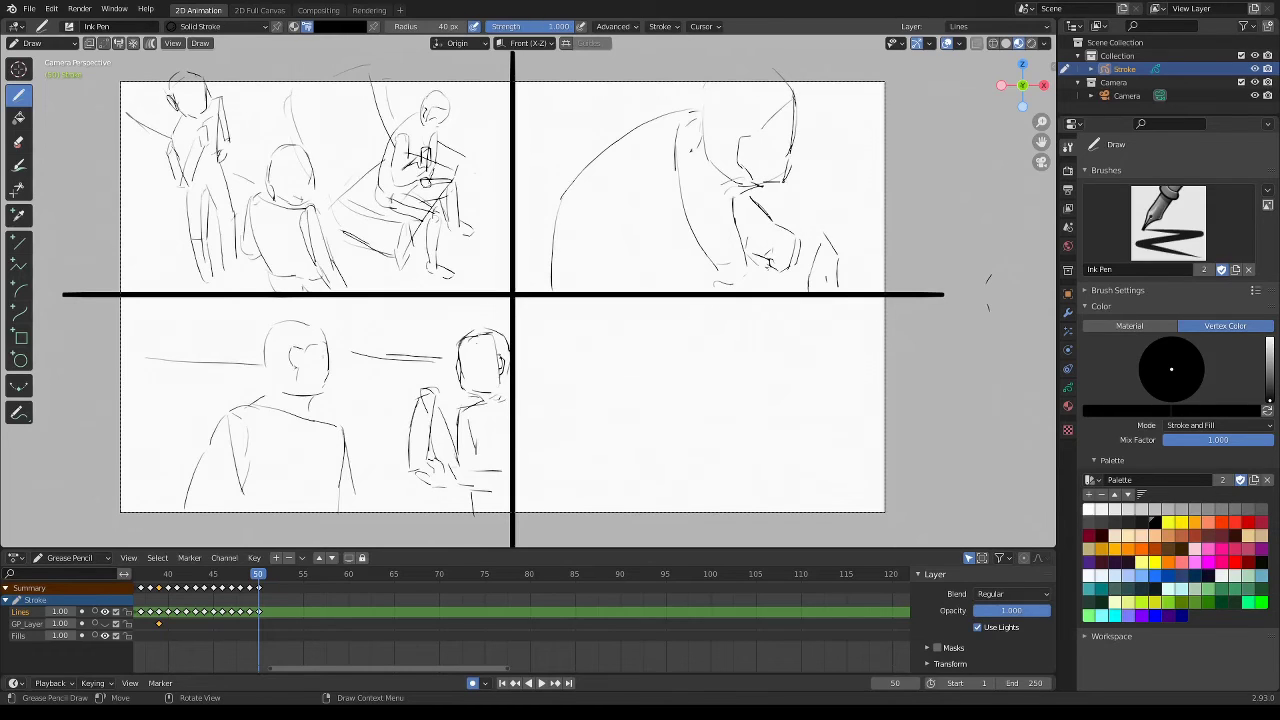
{"action": "left_click_drag", "start_coordinate": [795, 140], "coordinate": [802, 158]}
{"action": "mouse_move", "coordinate": [792, 92]}
{"action": "left_mouse_down"}
{"action": "mouse_move", "coordinate": [780, 66]}
{"action": "mouse_move", "coordinate": [696, 96]}
{"action": "left_mouse_up"}
Add light lines around the head and shoulder and back lines below it.
{"action": "mouse_move", "coordinate": [610, 149]}
{"action": "left_mouse_down"}
{"action": "mouse_move", "coordinate": [543, 165]}
{"action": "mouse_move", "coordinate": [524, 143]}
{"action": "left_mouse_up"}
{"action": "mouse_move", "coordinate": [818, 147]}
{"action": "left_mouse_down"}
{"action": "mouse_move", "coordinate": [797, 157]}
{"action": "mouse_move", "coordinate": [840, 113]}
{"action": "left_mouse_up"}
{"action": "left_click_drag", "start_coordinate": [680, 154], "coordinate": [568, 250]}
{"action": "left_click_drag", "start_coordinate": [566, 198], "coordinate": [553, 284]}
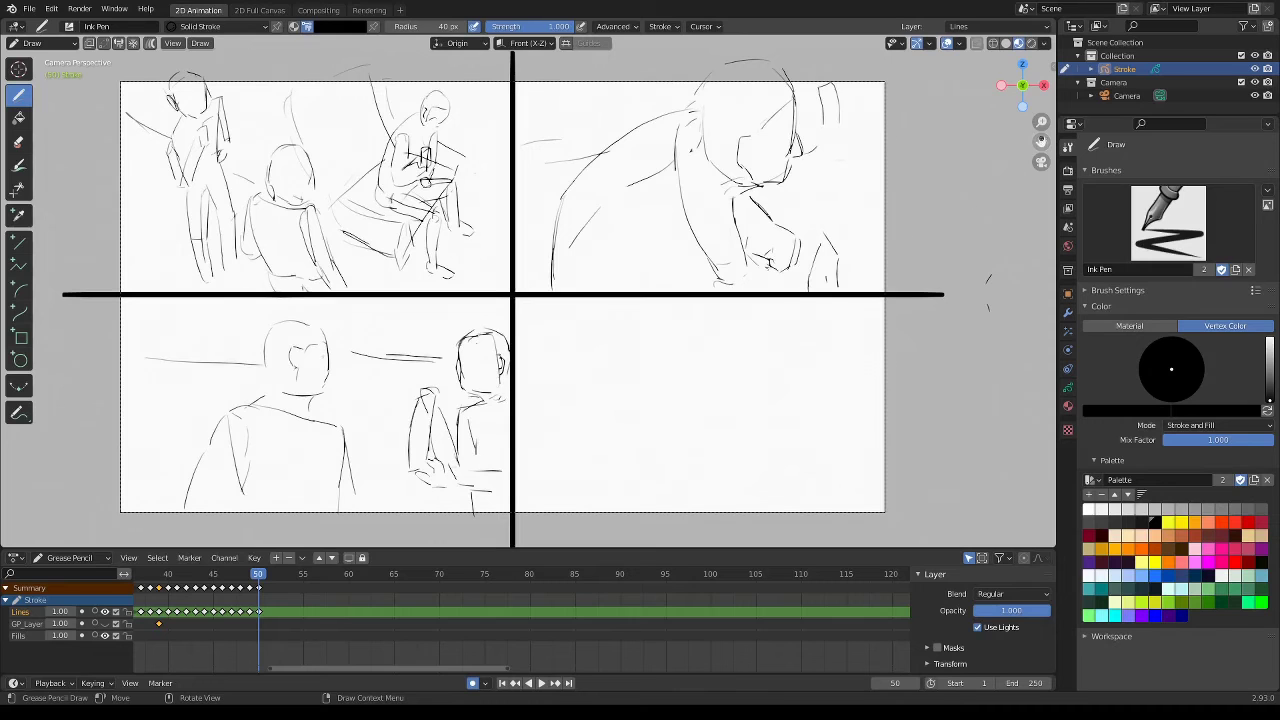
{"action": "left_click_drag", "start_coordinate": [1041, 141], "coordinate": [1043, 129]}
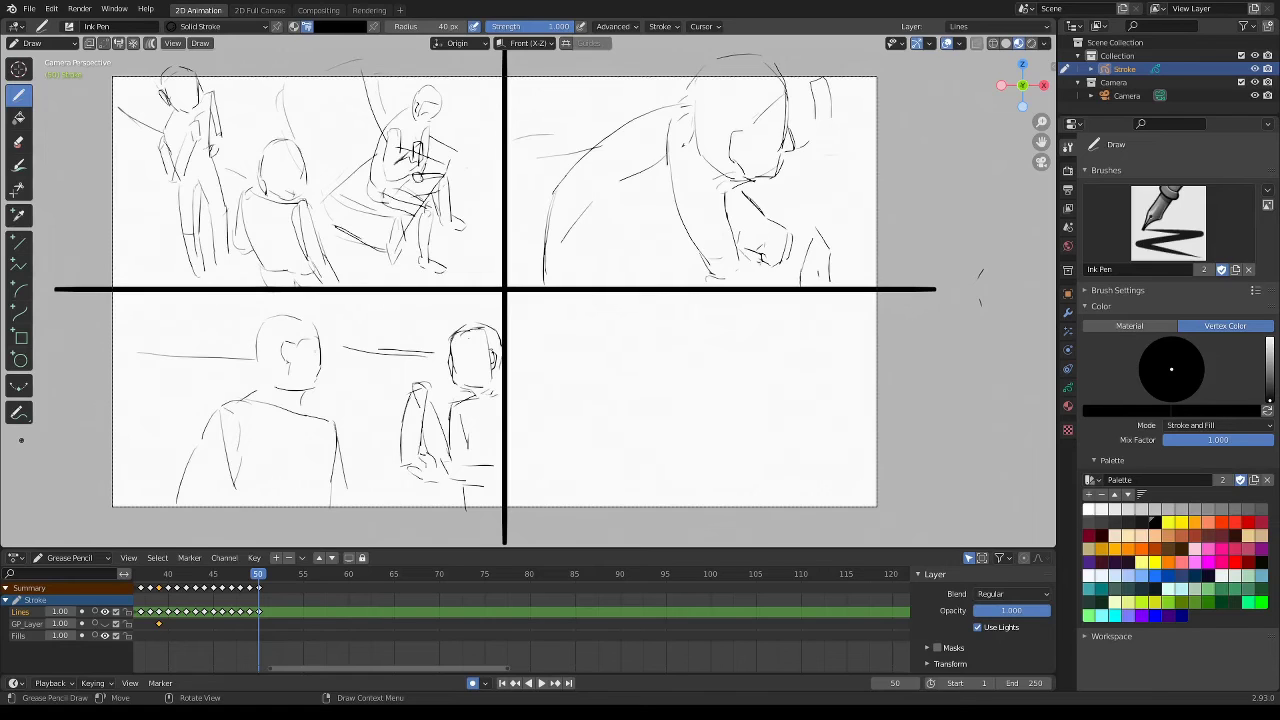
Rough in a large head with its side, top arc and shoulder lines in the lower-right panel.
{"action": "left_click_drag", "start_coordinate": [1000, 320], "coordinate": [992, 344]}
{"action": "mouse_move", "coordinate": [678, 297]}
{"action": "left_mouse_down"}
{"action": "mouse_move", "coordinate": [707, 410]}
{"action": "mouse_move", "coordinate": [770, 380]}
{"action": "mouse_move", "coordinate": [781, 392]}
{"action": "left_mouse_up"}
{"action": "mouse_move", "coordinate": [804, 322]}
{"action": "left_mouse_down"}
{"action": "mouse_move", "coordinate": [810, 395]}
{"action": "mouse_move", "coordinate": [758, 419]}
{"action": "left_mouse_up"}
{"action": "left_click_drag", "start_coordinate": [815, 313], "coordinate": [898, 356]}
{"action": "mouse_move", "coordinate": [814, 386]}
{"action": "left_mouse_down"}
{"action": "mouse_move", "coordinate": [824, 412]}
{"action": "mouse_move", "coordinate": [878, 384]}
{"action": "mouse_move", "coordinate": [833, 484]}
{"action": "left_mouse_up"}
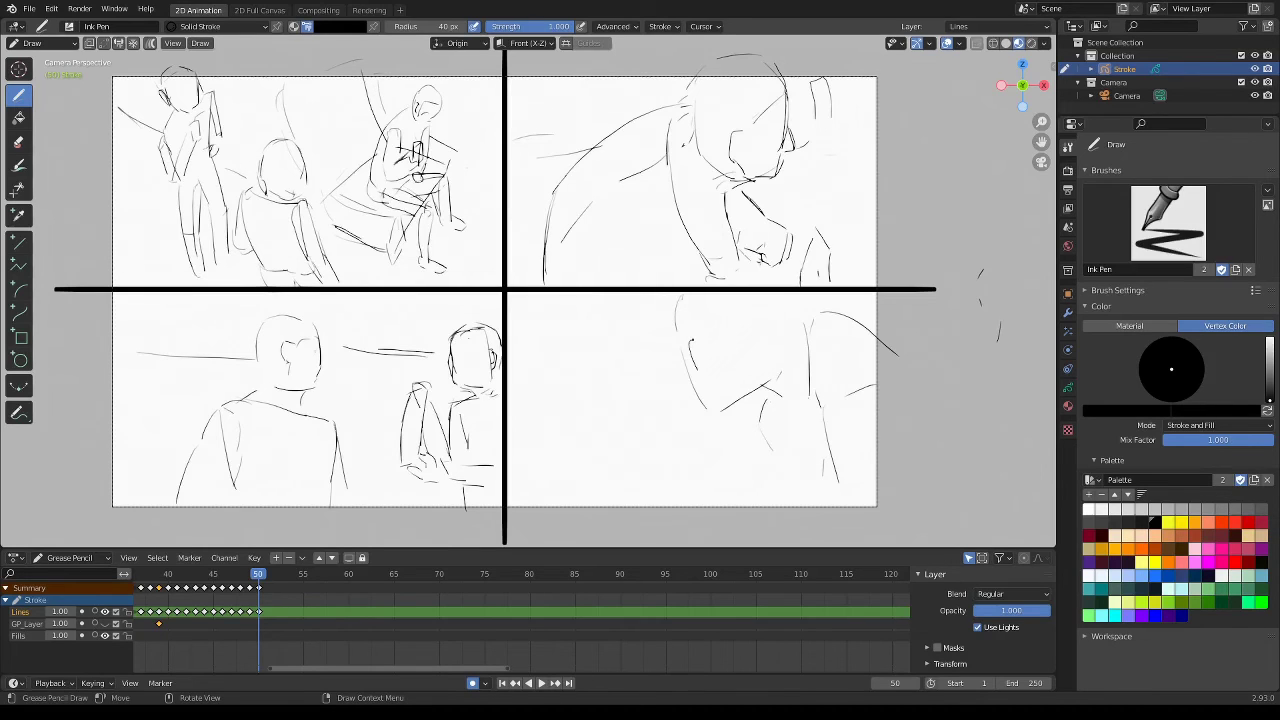
Add the ear, head contour and jaw, plus neck and chest lines.
{"action": "left_click_drag", "start_coordinate": [692, 342], "coordinate": [714, 375]}
{"action": "mouse_move", "coordinate": [683, 296]}
{"action": "left_mouse_down"}
{"action": "mouse_move", "coordinate": [702, 408]}
{"action": "mouse_move", "coordinate": [775, 372]}
{"action": "mouse_move", "coordinate": [778, 390]}
{"action": "left_mouse_up"}
{"action": "mouse_move", "coordinate": [795, 292]}
{"action": "left_mouse_down"}
{"action": "mouse_move", "coordinate": [816, 338]}
{"action": "mouse_move", "coordinate": [779, 395]}
{"action": "mouse_move", "coordinate": [800, 478]}
{"action": "left_mouse_up"}
{"action": "left_click_drag", "start_coordinate": [762, 405], "coordinate": [777, 484]}
{"action": "left_click_drag", "start_coordinate": [721, 454], "coordinate": [724, 506]}
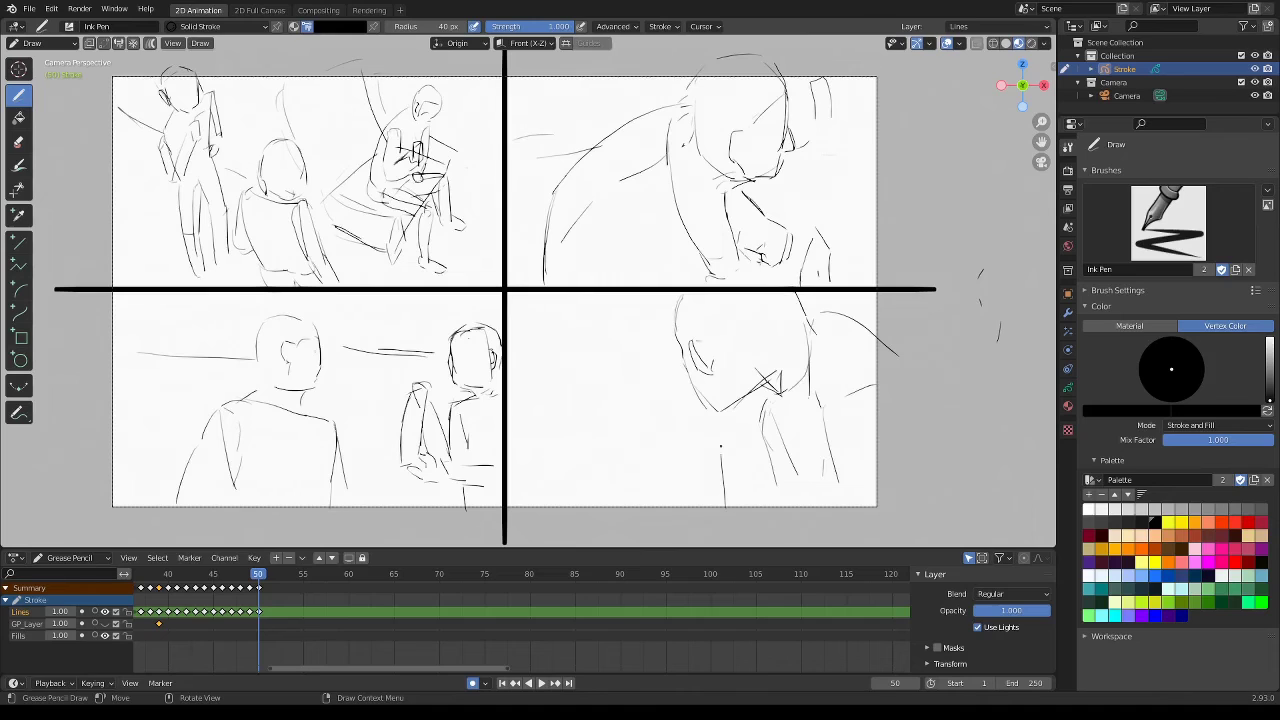
{"action": "mouse_move", "coordinate": [702, 427]}
{"action": "left_mouse_down"}
{"action": "mouse_move", "coordinate": [718, 437]}
{"action": "mouse_move", "coordinate": [674, 436]}
{"action": "mouse_move", "coordinate": [708, 478]}
{"action": "mouse_move", "coordinate": [696, 456]}
{"action": "mouse_move", "coordinate": [698, 472]}
{"action": "left_mouse_up"}
Draw a small seated figure's head, body side, lap and legs at the panel's left.
{"action": "mouse_move", "coordinate": [608, 297]}
{"action": "left_mouse_down"}
{"action": "mouse_move", "coordinate": [586, 328]}
{"action": "mouse_move", "coordinate": [629, 349]}
{"action": "left_mouse_up"}
{"action": "mouse_move", "coordinate": [578, 352]}
{"action": "left_mouse_down"}
{"action": "mouse_move", "coordinate": [590, 424]}
{"action": "mouse_move", "coordinate": [639, 423]}
{"action": "left_mouse_up"}
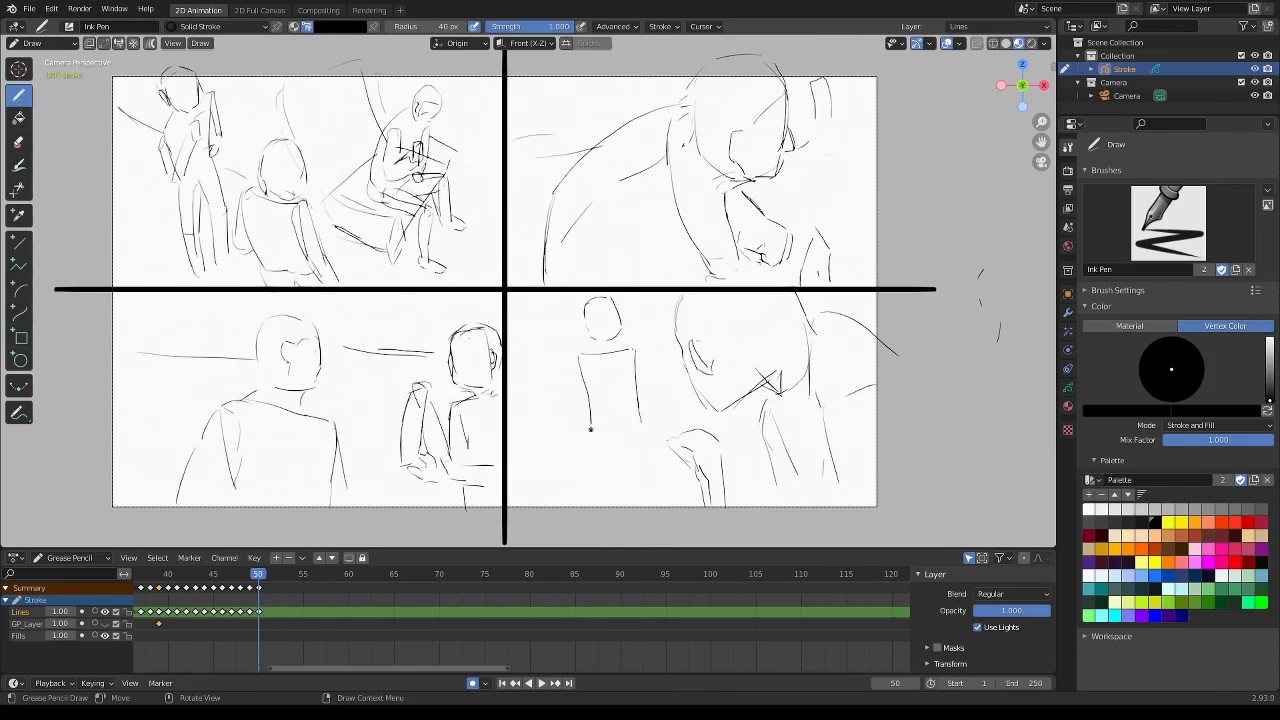
{"action": "mouse_move", "coordinate": [590, 429]}
{"action": "left_mouse_down"}
{"action": "mouse_move", "coordinate": [573, 443]}
{"action": "mouse_move", "coordinate": [588, 428]}
{"action": "mouse_move", "coordinate": [630, 468]}
{"action": "mouse_move", "coordinate": [586, 476]}
{"action": "mouse_move", "coordinate": [572, 508]}
{"action": "left_mouse_up"}
{"action": "mouse_move", "coordinate": [646, 455]}
{"action": "left_mouse_down"}
{"action": "mouse_move", "coordinate": [599, 491]}
{"action": "mouse_move", "coordinate": [544, 474]}
{"action": "mouse_move", "coordinate": [546, 510]}
{"action": "mouse_move", "coordinate": [575, 523]}
{"action": "left_mouse_up"}
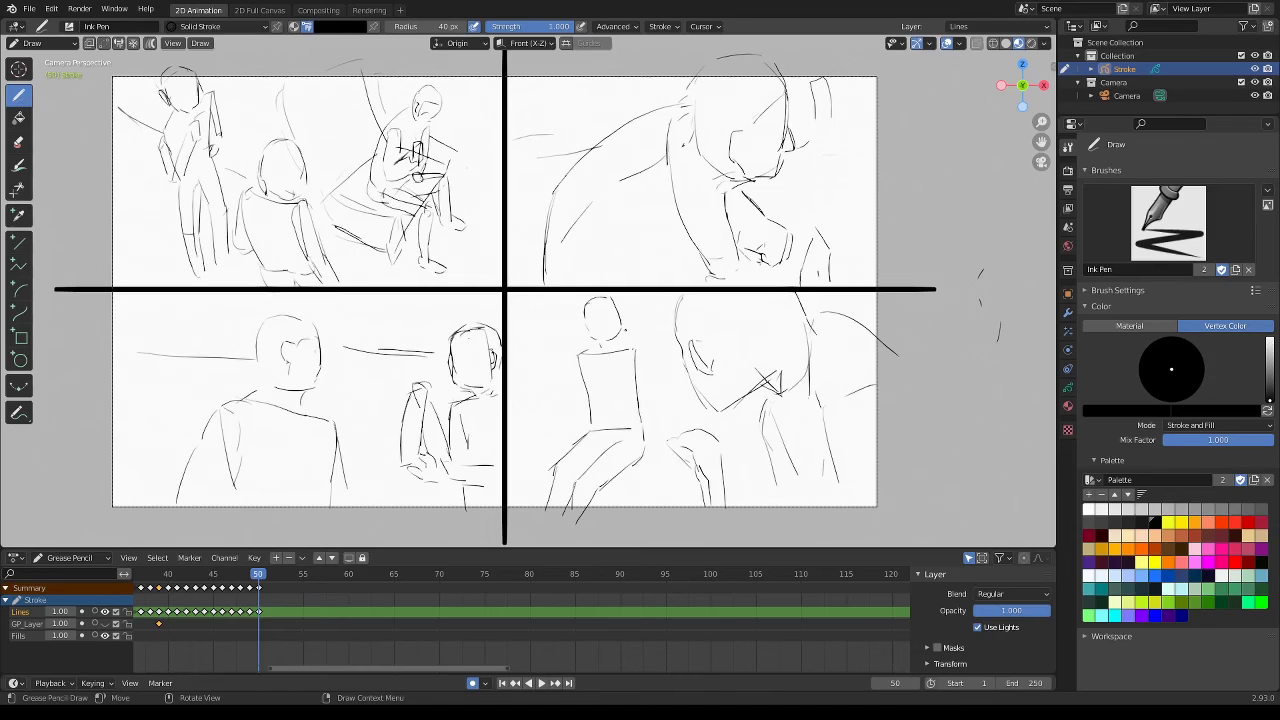
Add the torso's right side, a hand on the lap, and redraw the left torso.
{"action": "left_click_drag", "start_coordinate": [632, 348], "coordinate": [638, 374]}
{"action": "left_click_drag", "start_coordinate": [606, 428], "coordinate": [586, 452]}
{"action": "left_click_drag", "start_coordinate": [573, 428], "coordinate": [591, 437]}
{"action": "left_click_drag", "start_coordinate": [583, 350], "coordinate": [571, 426]}
Add the seated figure's forearm, right arm, torso contour and shoulder lines.
{"action": "left_click_drag", "start_coordinate": [628, 425], "coordinate": [607, 431]}
{"action": "left_click_drag", "start_coordinate": [635, 352], "coordinate": [647, 408]}
{"action": "mouse_move", "coordinate": [628, 364]}
{"action": "left_mouse_down"}
{"action": "mouse_move", "coordinate": [655, 421]}
{"action": "mouse_move", "coordinate": [621, 434]}
{"action": "left_mouse_up"}
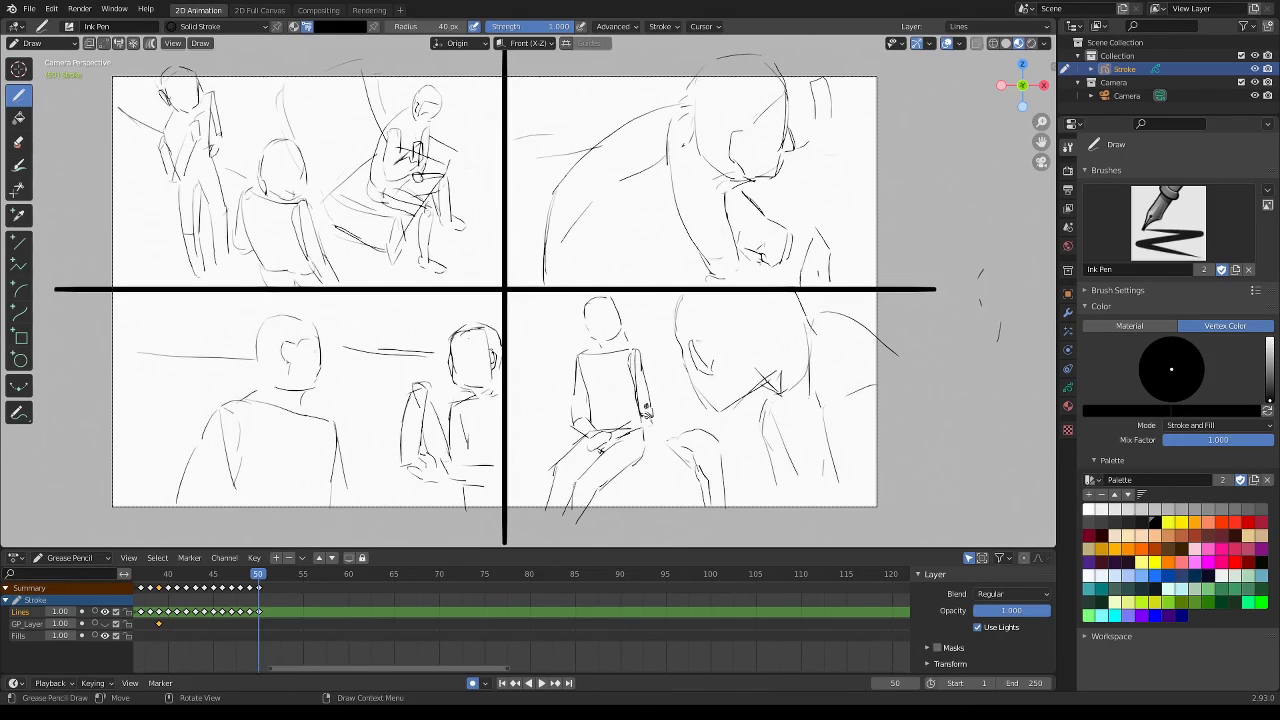
{"action": "mouse_move", "coordinate": [560, 331]}
{"action": "left_mouse_down"}
{"action": "mouse_move", "coordinate": [580, 327]}
{"action": "mouse_move", "coordinate": [532, 402]}
{"action": "left_mouse_up"}
{"action": "left_click_drag", "start_coordinate": [627, 323], "coordinate": [670, 316]}
{"action": "left_click_drag", "start_coordinate": [584, 303], "coordinate": [575, 324]}
Add the large head's side and surrounding lines across the lower-right panel.
{"action": "left_click_drag", "start_coordinate": [669, 292], "coordinate": [664, 432]}
{"action": "mouse_move", "coordinate": [536, 392]}
{"action": "left_mouse_down"}
{"action": "mouse_move", "coordinate": [533, 430]}
{"action": "mouse_move", "coordinate": [508, 446]}
{"action": "left_mouse_up"}
{"action": "left_click_drag", "start_coordinate": [563, 345], "coordinate": [553, 392]}
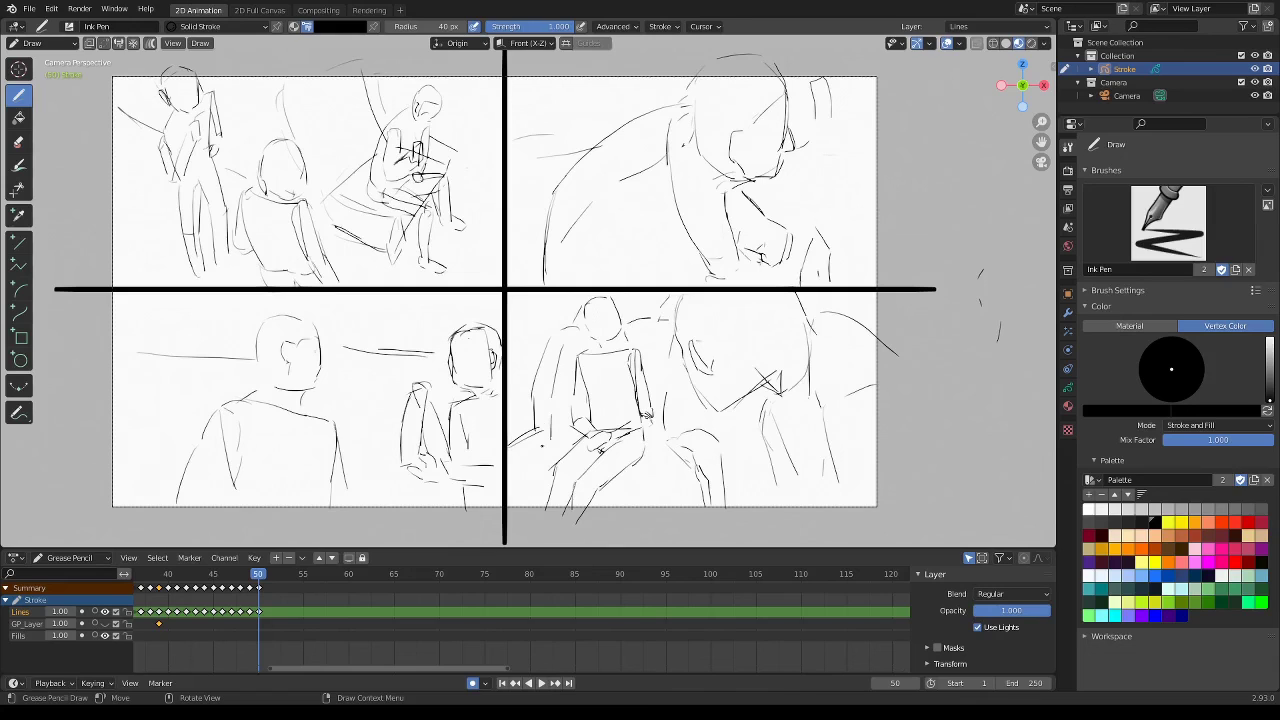
{"action": "left_click_drag", "start_coordinate": [544, 444], "coordinate": [524, 459]}
{"action": "mouse_move", "coordinate": [610, 488]}
{"action": "left_mouse_down"}
{"action": "mouse_move", "coordinate": [634, 487]}
{"action": "mouse_move", "coordinate": [514, 484]}
{"action": "mouse_move", "coordinate": [648, 490]}
{"action": "left_mouse_up"}
{"action": "left_click_drag", "start_coordinate": [771, 479], "coordinate": [778, 505]}
{"action": "left_click_drag", "start_coordinate": [690, 319], "coordinate": [700, 344]}
Refine the seated figure's head, left shoulder and torso line.
{"action": "left_click_drag", "start_coordinate": [614, 312], "coordinate": [621, 325]}
{"action": "left_click_drag", "start_coordinate": [596, 335], "coordinate": [585, 344]}
{"action": "left_click_drag", "start_coordinate": [603, 386], "coordinate": [610, 432]}
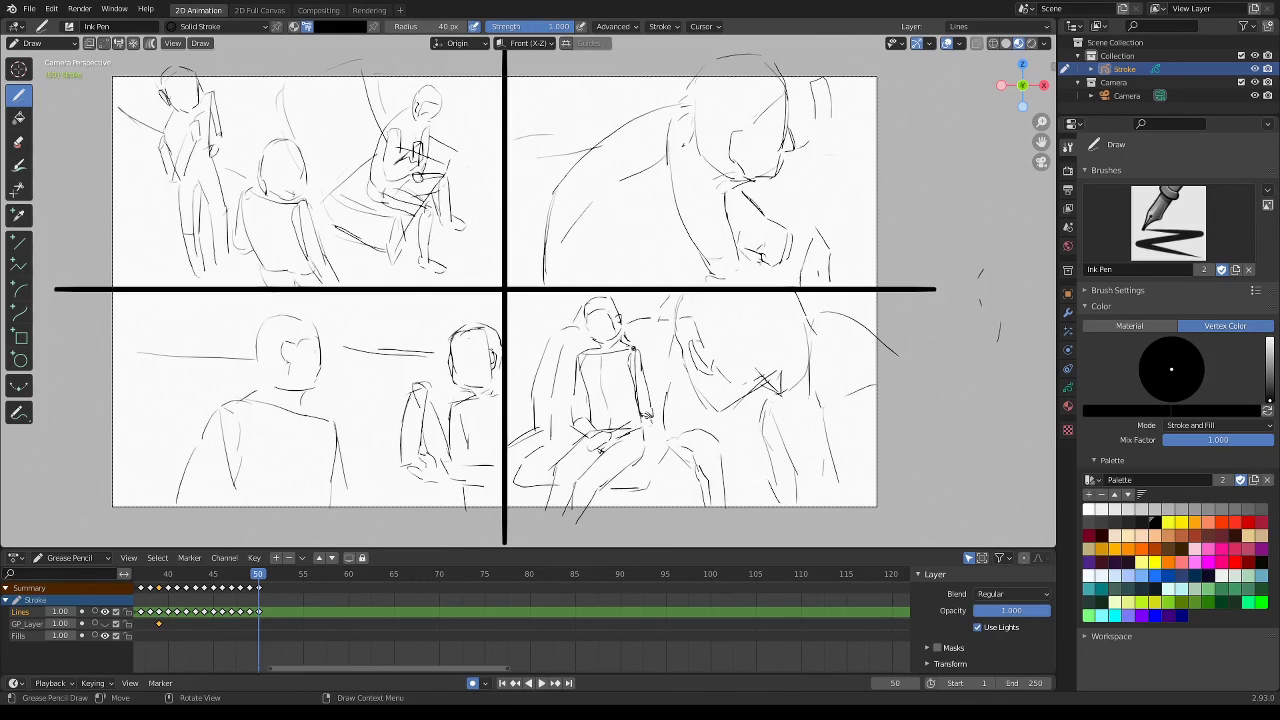